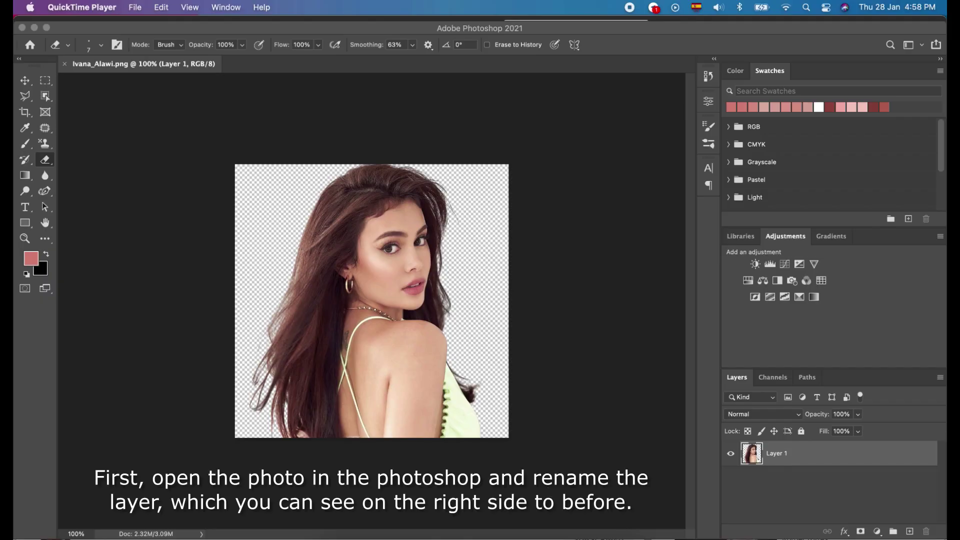
Rename the photo layer as Before
{"action": "left_click", "coordinate": [787, 454]}
{"action": "double_click", "coordinate": [786, 454]}
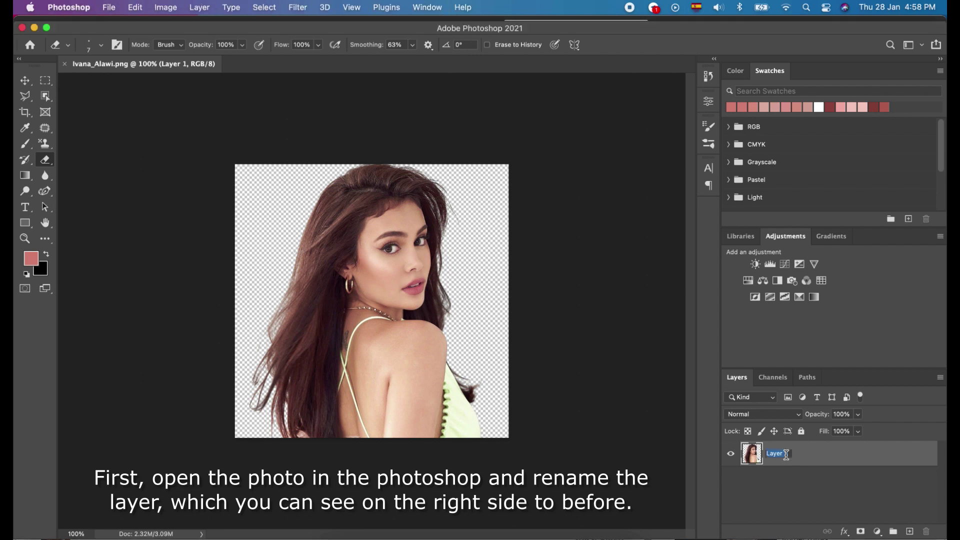
{"action": "type", "text": "Before"}
{"action": "key", "text": "Return"}
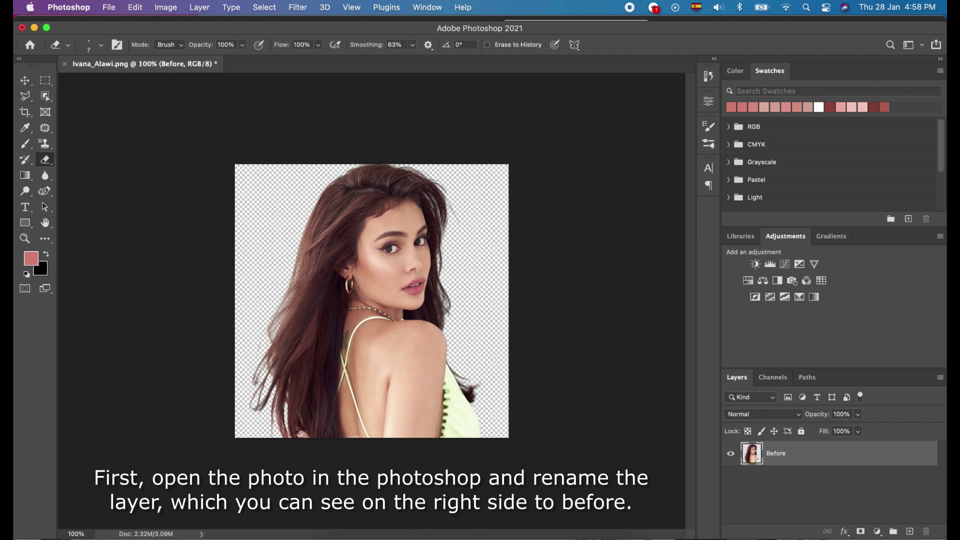
Convert the Before layer to a smart object
{"action": "right_click", "coordinate": [826, 457]}
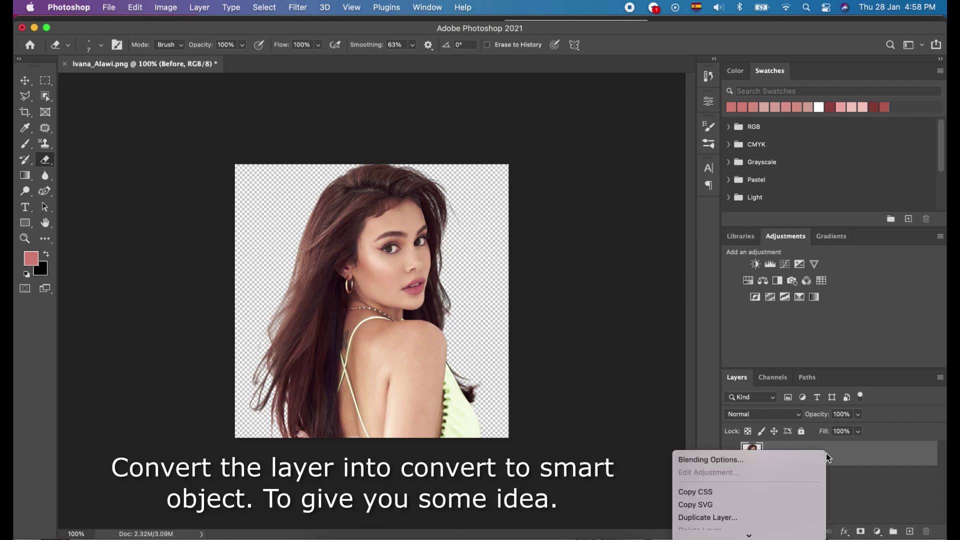
{"action": "scroll", "coordinate": [807, 478], "scroll_direction": "down", "scroll_amount": 5}
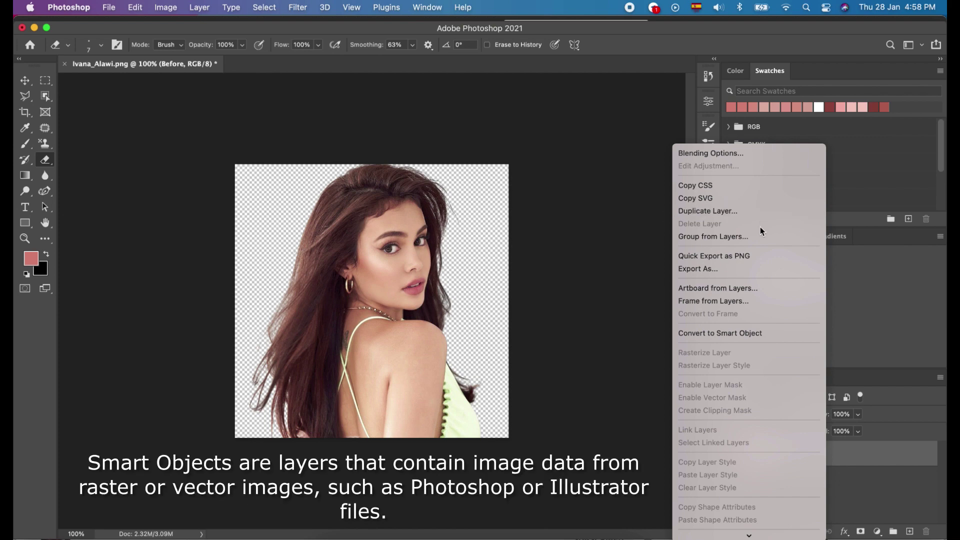
{"action": "left_click", "coordinate": [739, 333]}
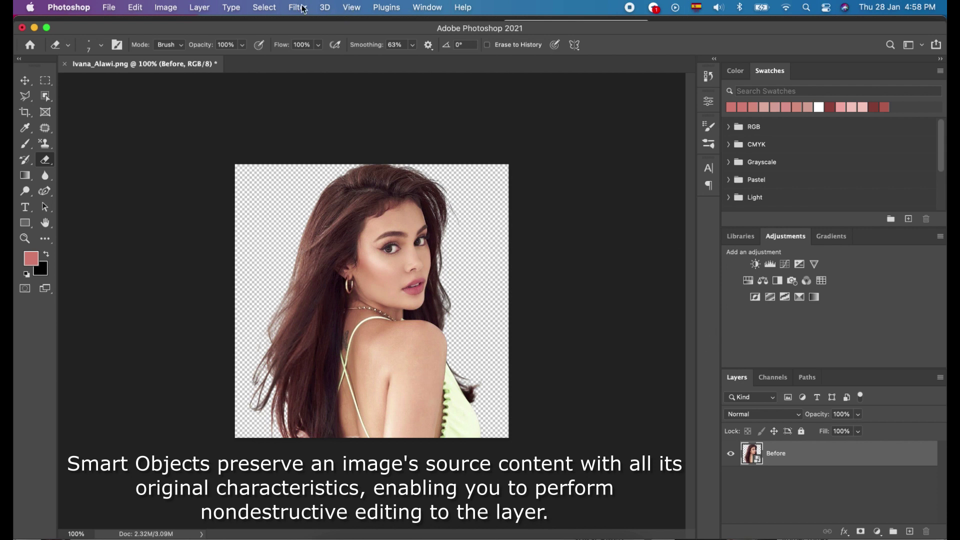
Resize the image to 1500 × 1500 pixels at a resolution of 300 pixels/inch
{"action": "left_click", "coordinate": [170, 7]}
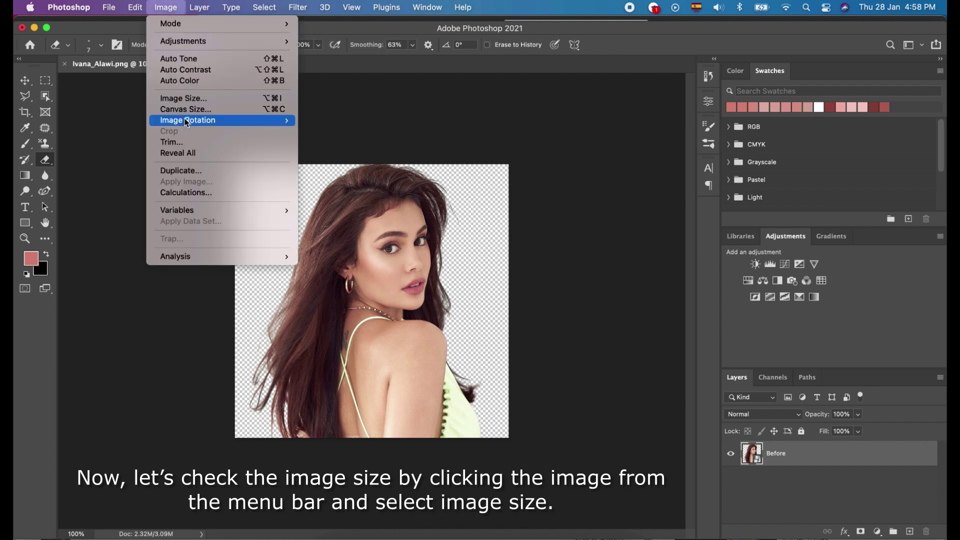
{"action": "left_click", "coordinate": [187, 98]}
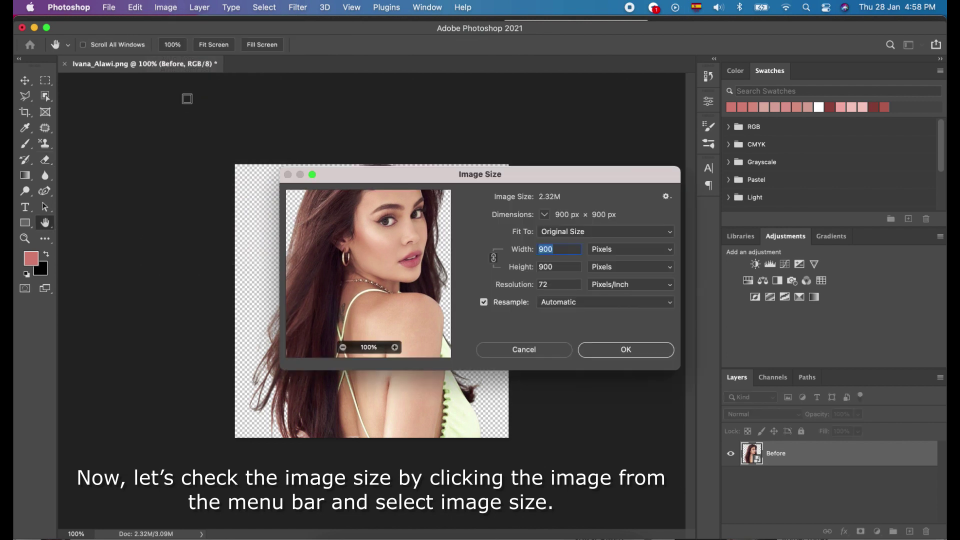
{"action": "left_click", "coordinate": [556, 285]}
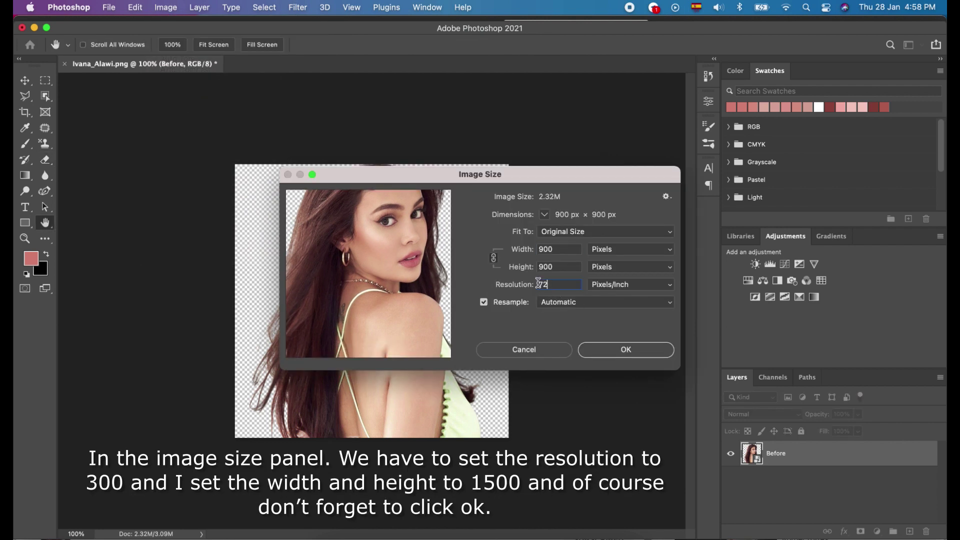
{"action": "key", "text": "BackSpace"}
{"action": "key", "text": "BackSpace"}
{"action": "type", "text": "300"}
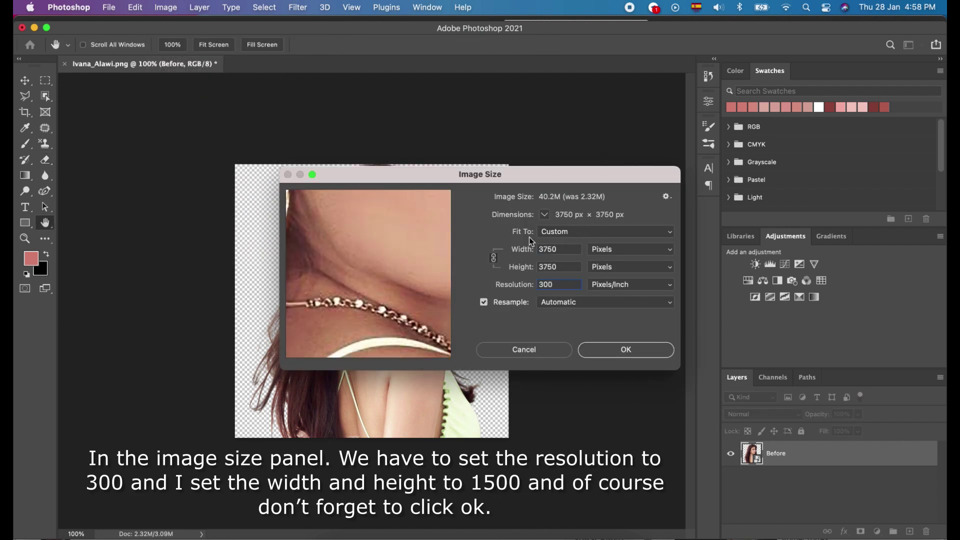
{"action": "double_click", "coordinate": [571, 266]}
{"action": "type", "text": "1500"}
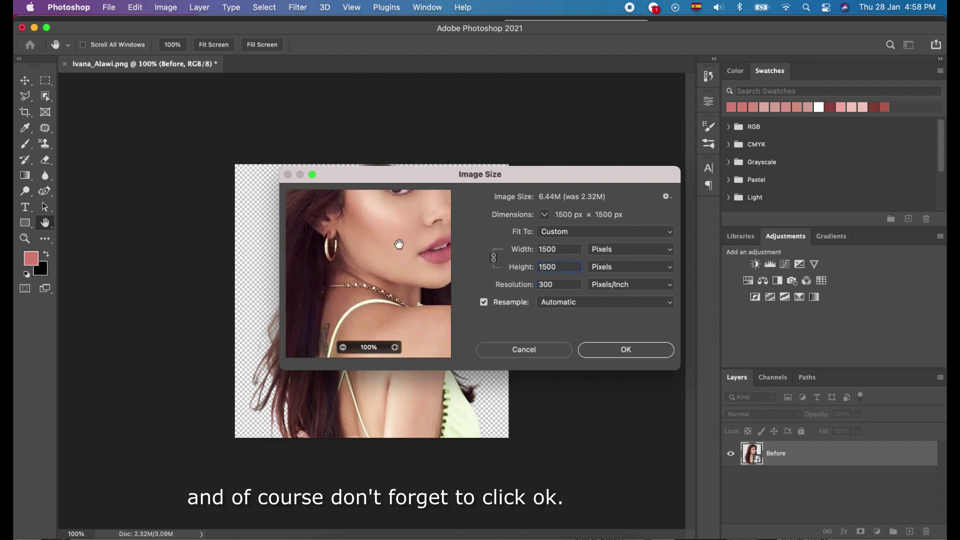
{"action": "left_click", "coordinate": [626, 350]}
{"action": "key", "text": "e"}
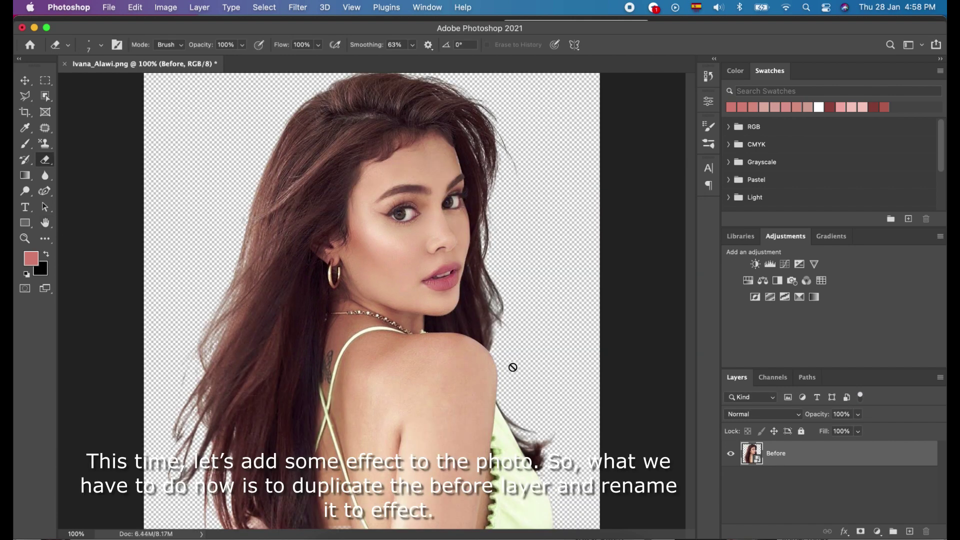
Duplicate the Before layer and name the copy Effect
{"action": "scroll", "coordinate": [513, 367], "scroll_direction": "down", "scroll_amount": 3}
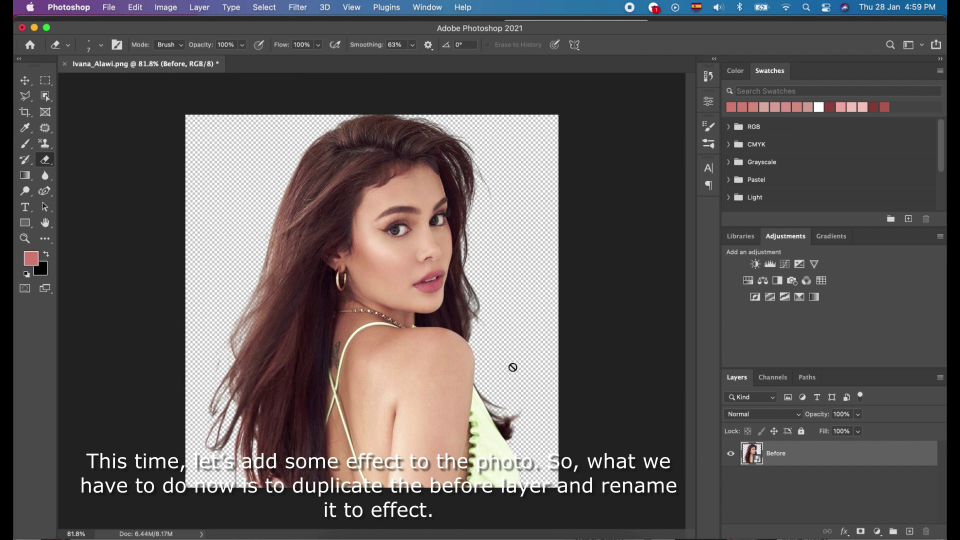
{"action": "right_click", "coordinate": [798, 456]}
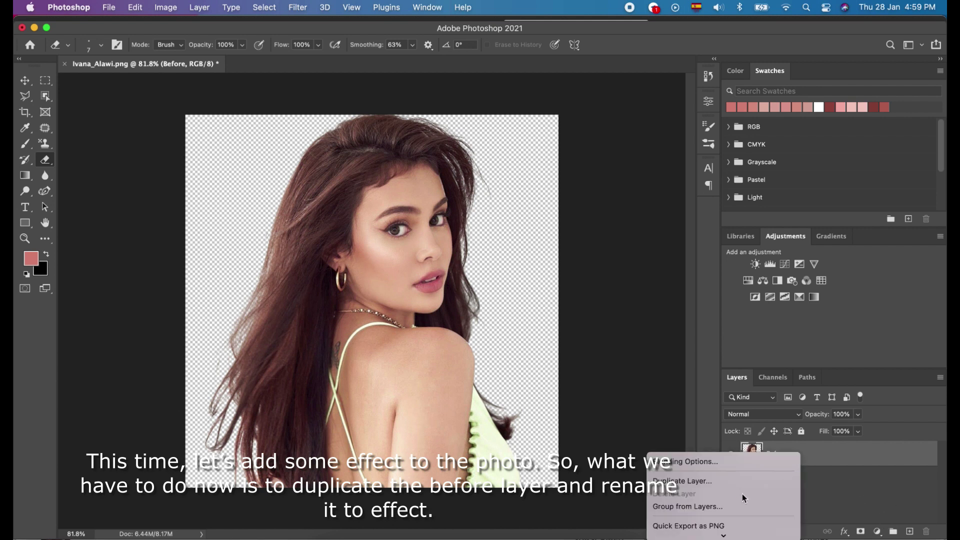
{"action": "left_click", "coordinate": [737, 478]}
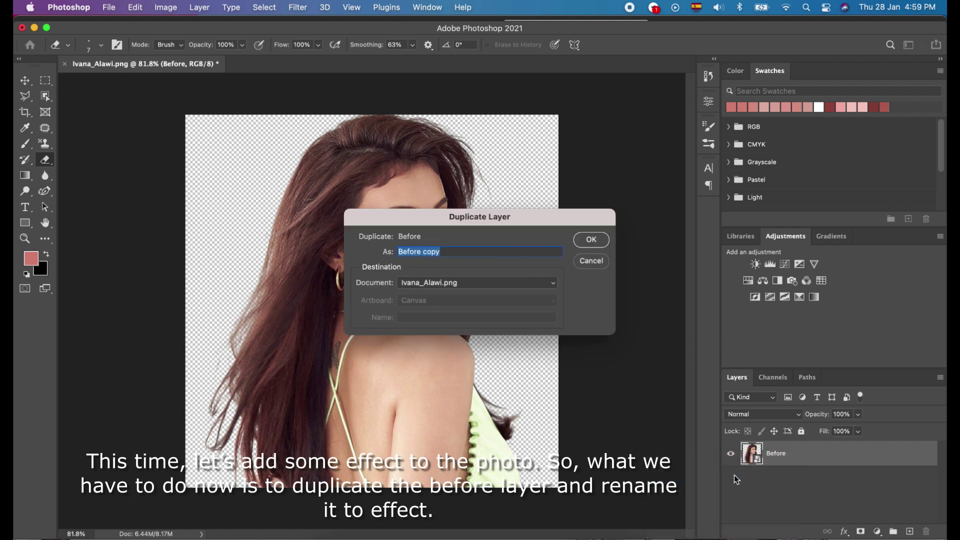
{"action": "type", "text": "Effect"}
{"action": "key", "text": "Return"}
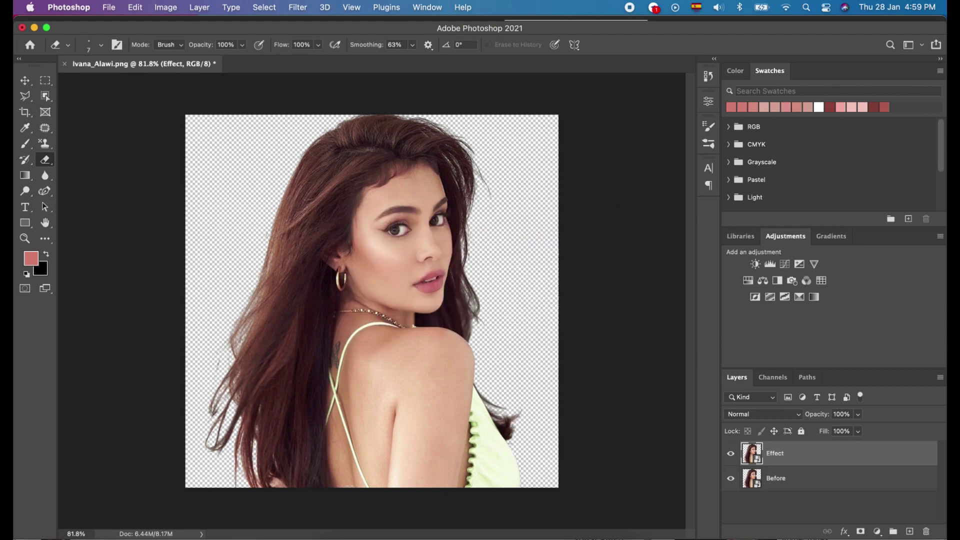
Open the Liquify filter on the Effect layer, link both eyes for size, height, width and tilt, and set the eye size to 29
{"action": "left_click", "coordinate": [304, 8]}
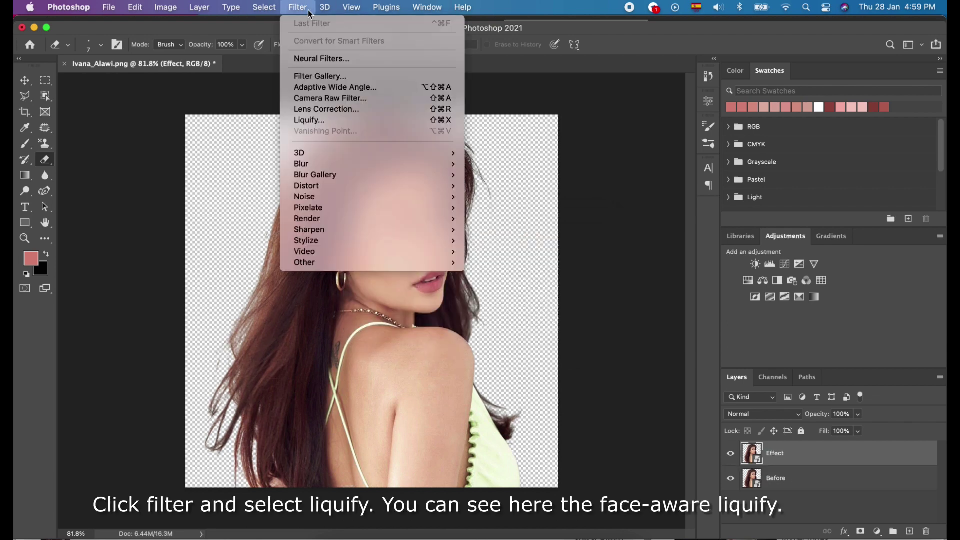
{"action": "left_click", "coordinate": [335, 121]}
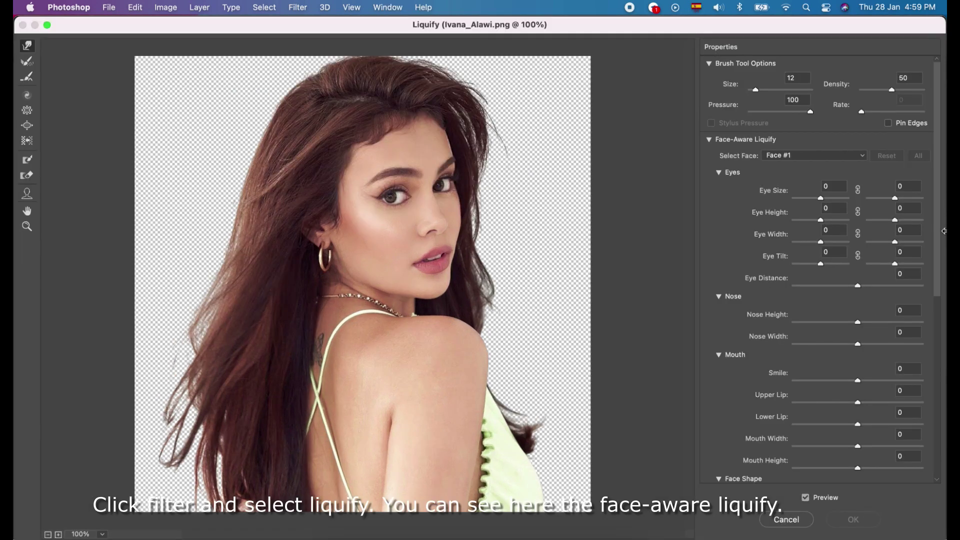
{"action": "left_click", "coordinate": [858, 190]}
{"action": "left_click", "coordinate": [858, 212]}
{"action": "left_click", "coordinate": [858, 234]}
{"action": "left_click", "coordinate": [858, 256]}
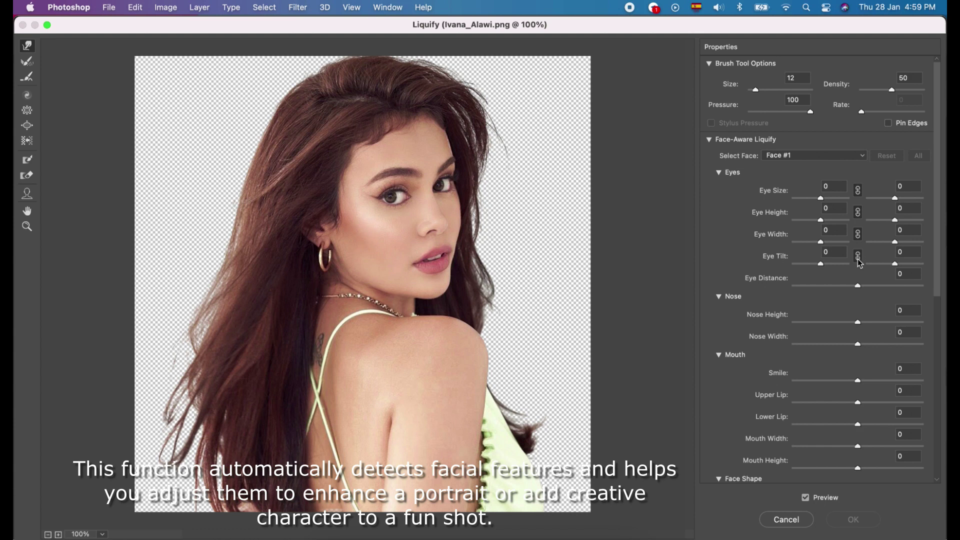
{"action": "left_click", "coordinate": [823, 198]}
{"action": "left_click_drag", "start_coordinate": [824, 198], "coordinate": [830, 199]}
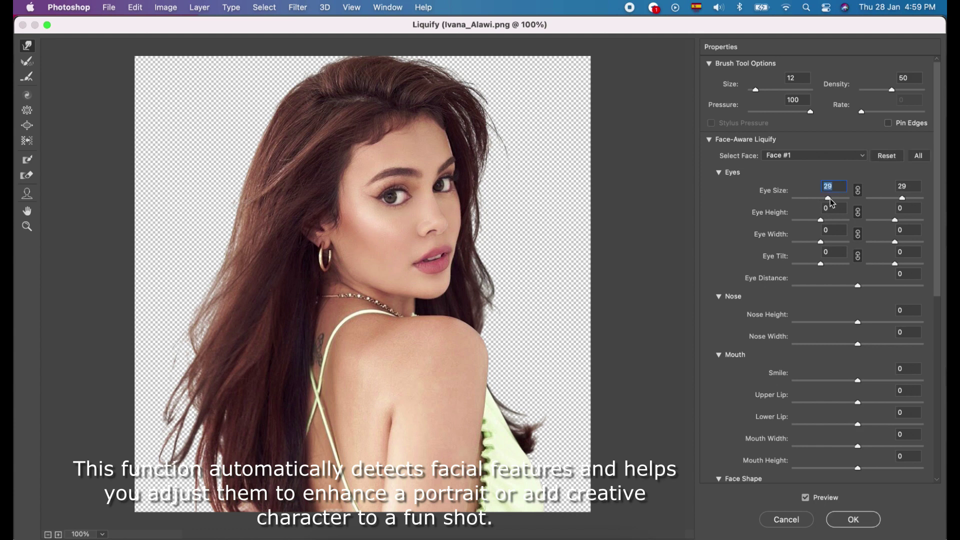
Set the nose width to -72, smile to 10, upper lip to 56 and lower lip to -16, and apply the Liquify filter
{"action": "left_click", "coordinate": [857, 344]}
{"action": "left_click_drag", "start_coordinate": [856, 344], "coordinate": [810, 344]}
{"action": "left_click_drag", "start_coordinate": [858, 380], "coordinate": [838, 425]}
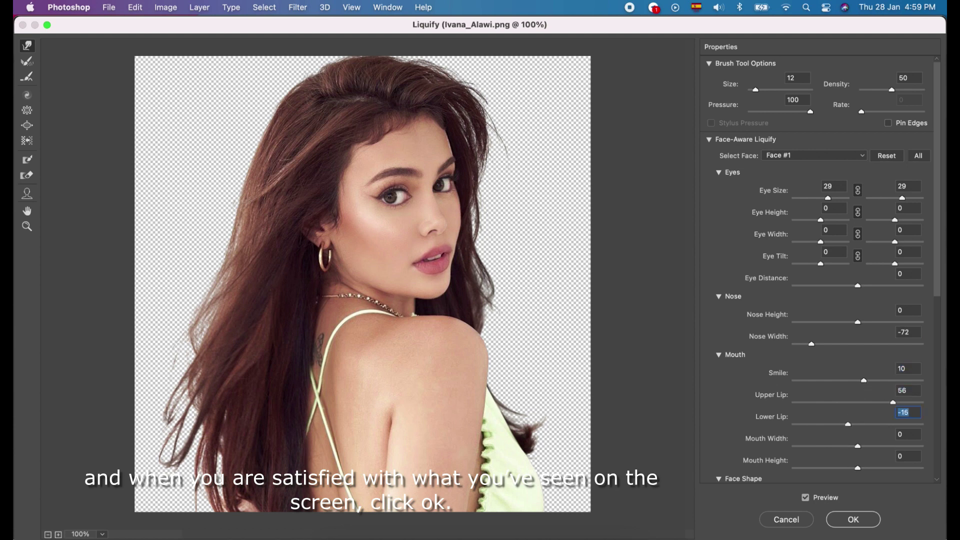
{"action": "left_click", "coordinate": [858, 521]}
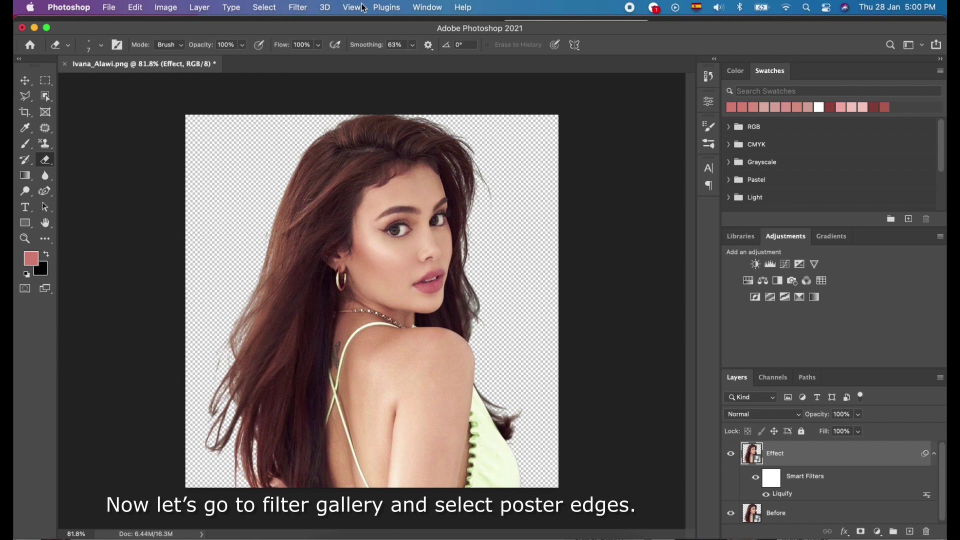
Apply the Poster Edges filter to the Effect layer with edge thickness 0, edge intensity 0 and posterization 4
{"action": "left_click", "coordinate": [303, 8]}
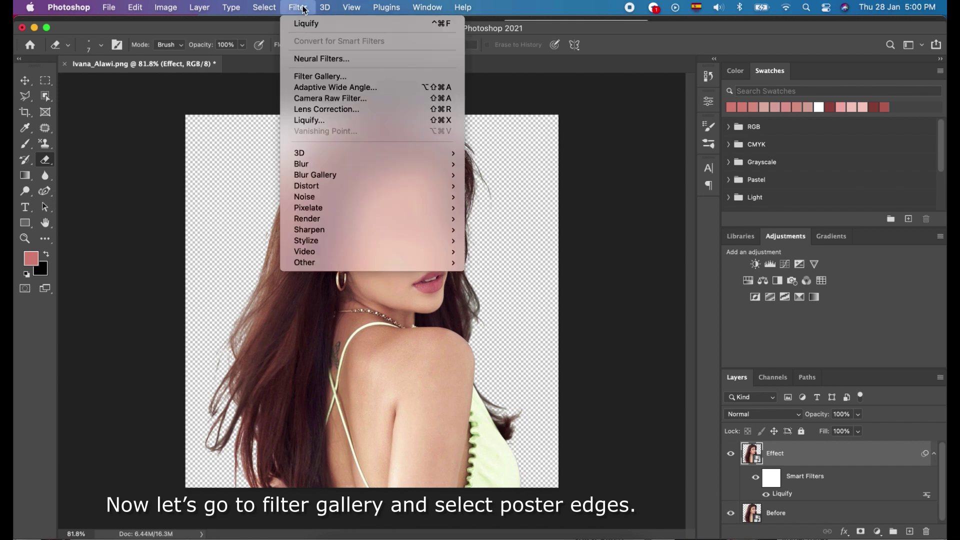
{"action": "left_click", "coordinate": [329, 78]}
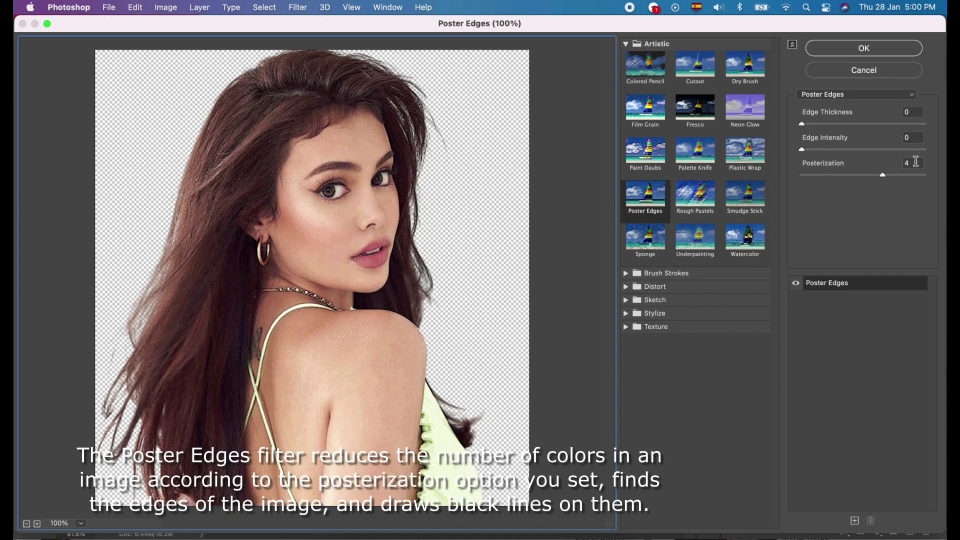
{"action": "left_click", "coordinate": [880, 176]}
{"action": "left_click_drag", "start_coordinate": [878, 176], "coordinate": [875, 175]}
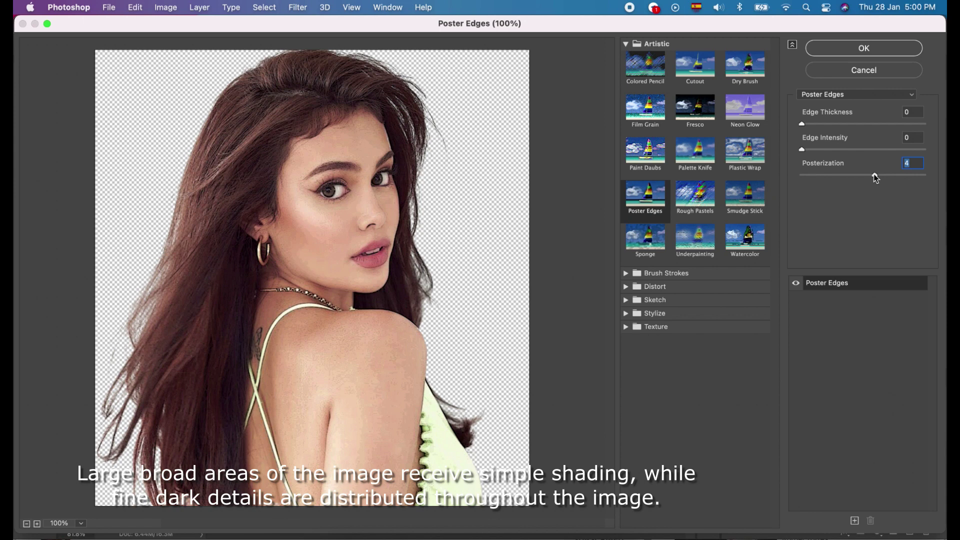
{"action": "left_click", "coordinate": [909, 163]}
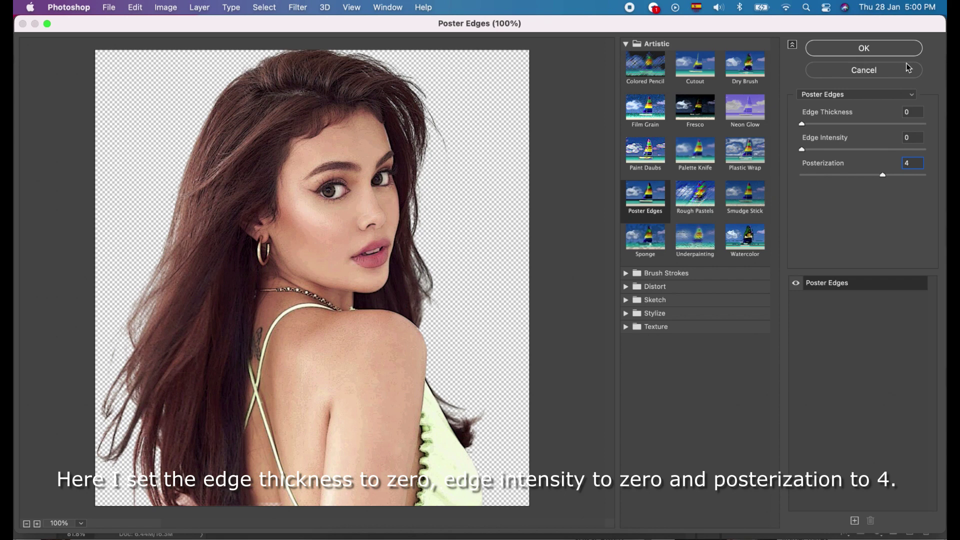
{"action": "left_click", "coordinate": [902, 175]}
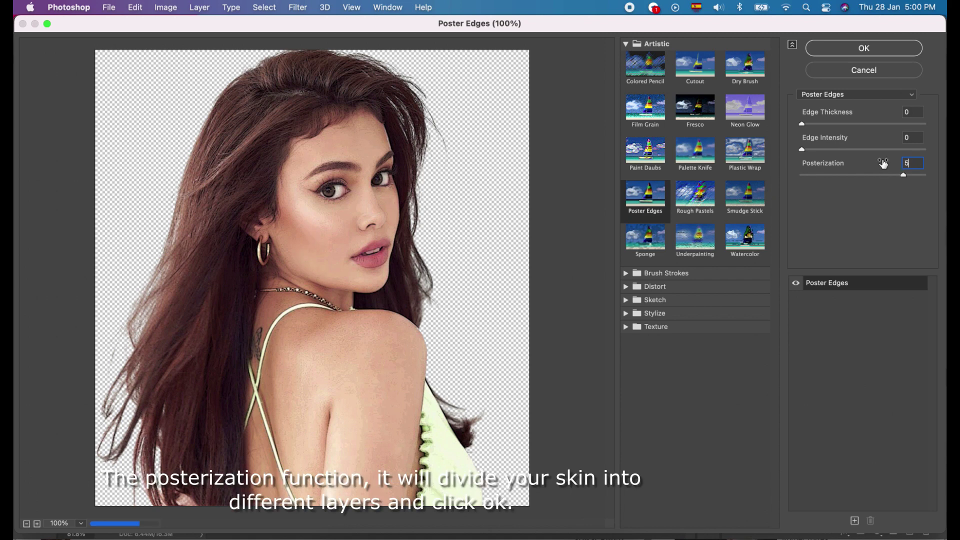
{"action": "key", "text": "Down"}
{"action": "left_click", "coordinate": [885, 46]}
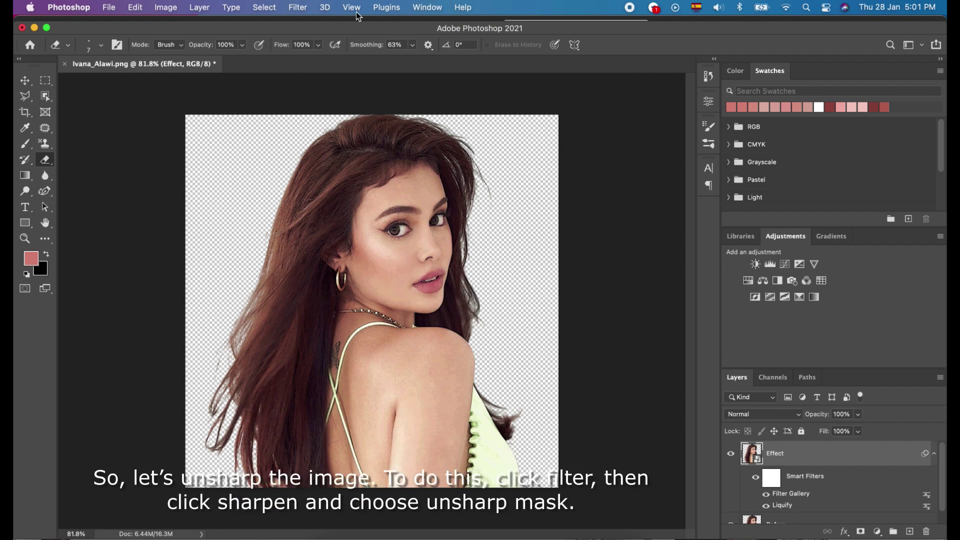
Apply an Unsharp Mask to the Effect layer with amount 90%, radius 5 pixels and threshold 10 levels
{"action": "left_click", "coordinate": [300, 7]}
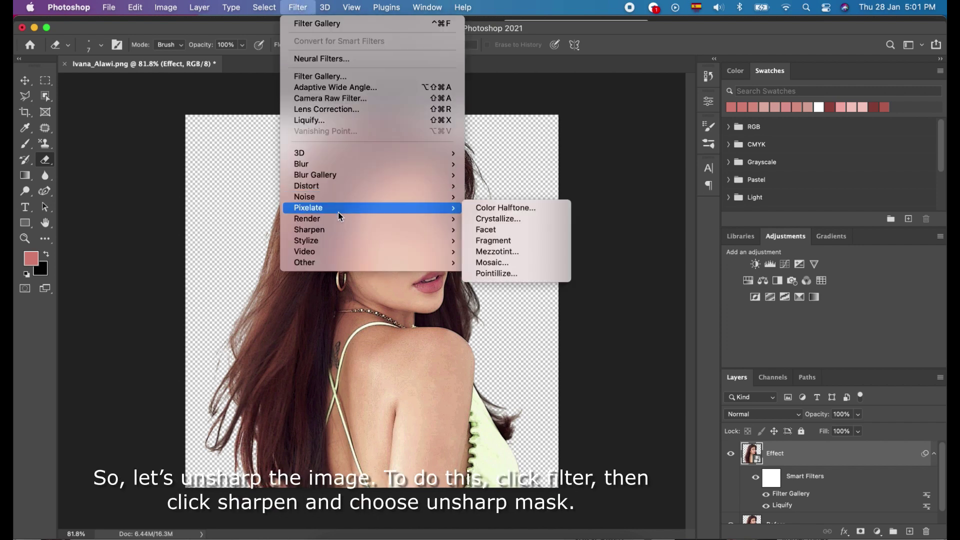
{"action": "mouse_move", "coordinate": [356, 233]}
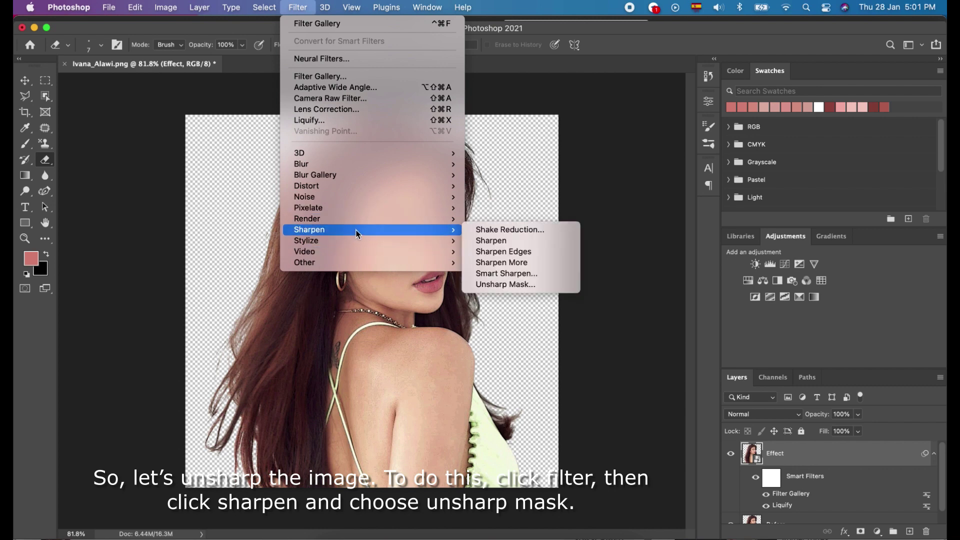
{"action": "left_click", "coordinate": [505, 284]}
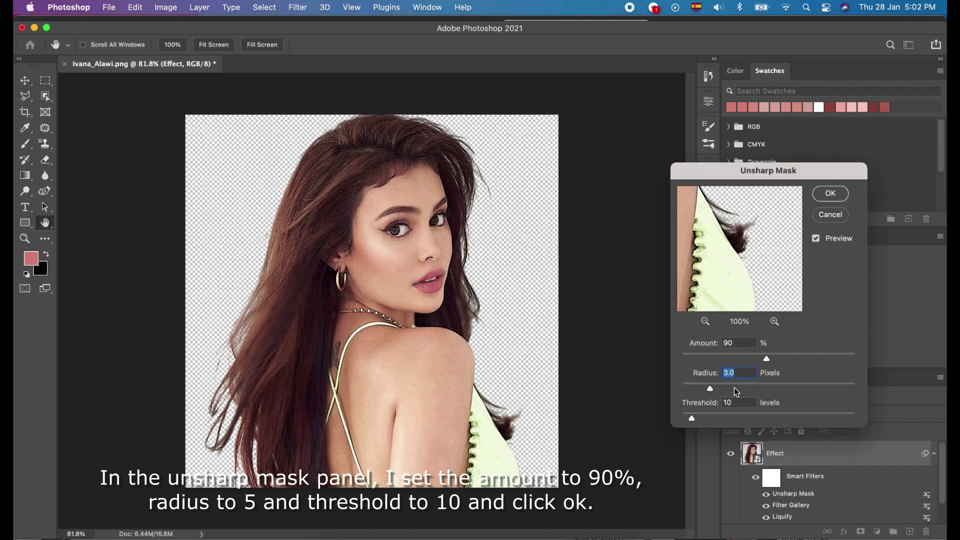
{"action": "type", "text": "5"}
{"action": "key", "text": "Tab"}
{"action": "left_click", "coordinate": [836, 198]}
{"action": "key", "text": "e"}
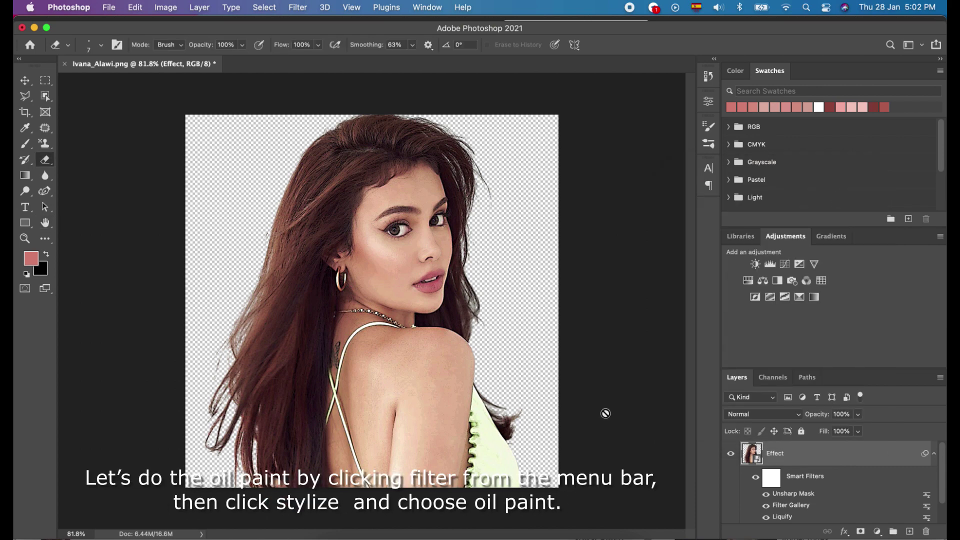
Apply the Oil Paint filter to the Effect layer with stylization 1.1, cleanliness 6, scale 0.1 and bristle detail 0
{"action": "left_click", "coordinate": [299, 9]}
{"action": "mouse_move", "coordinate": [412, 241]}
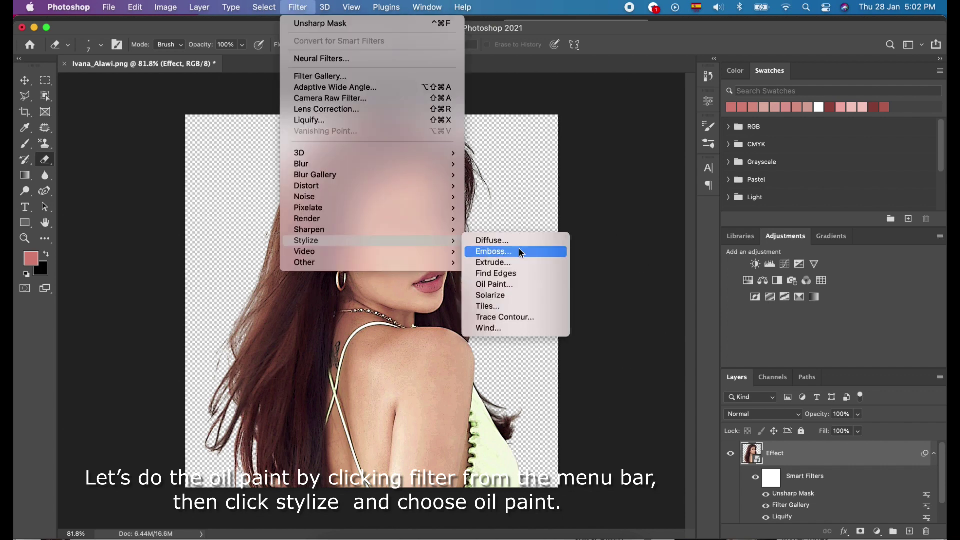
{"action": "left_click", "coordinate": [514, 286]}
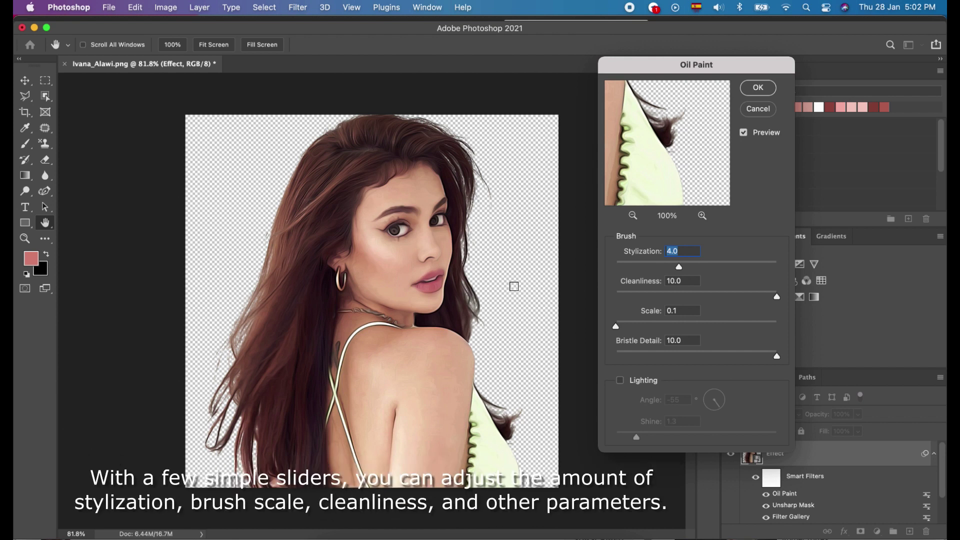
{"action": "type", "text": "1.1"}
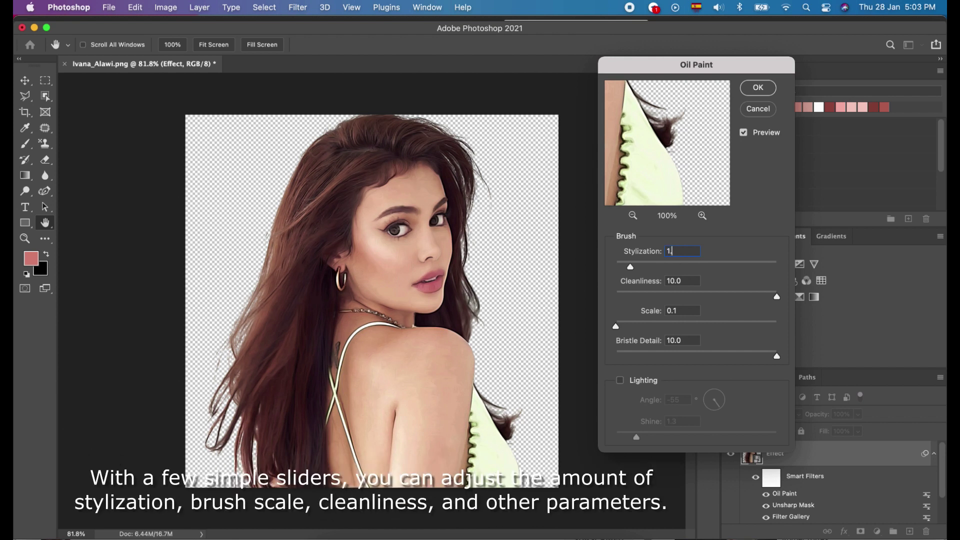
{"action": "key", "text": "Tab"}
{"action": "type", "text": "6"}
{"action": "key", "text": "Tab"}
{"action": "key", "text": "Tab"}
{"action": "type", "text": "0"}
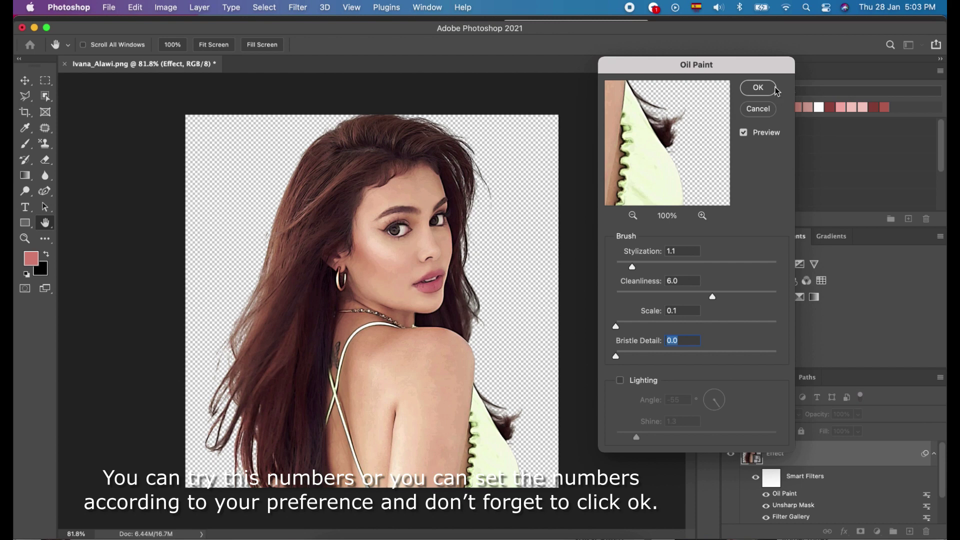
{"action": "left_click", "coordinate": [759, 90]}
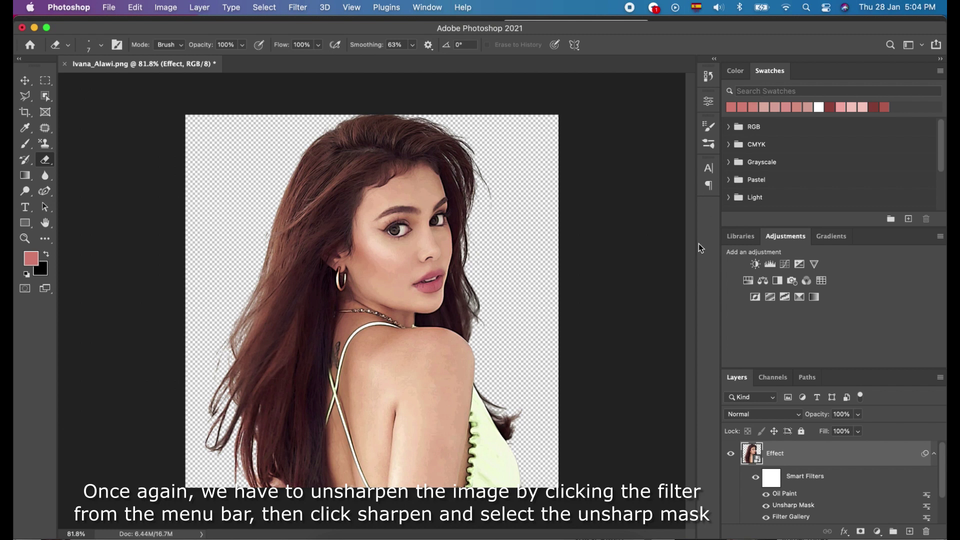
Apply another Unsharp Mask to the Effect layer with amount 60%, radius 5 pixels and threshold 10 levels
{"action": "left_click", "coordinate": [298, 8]}
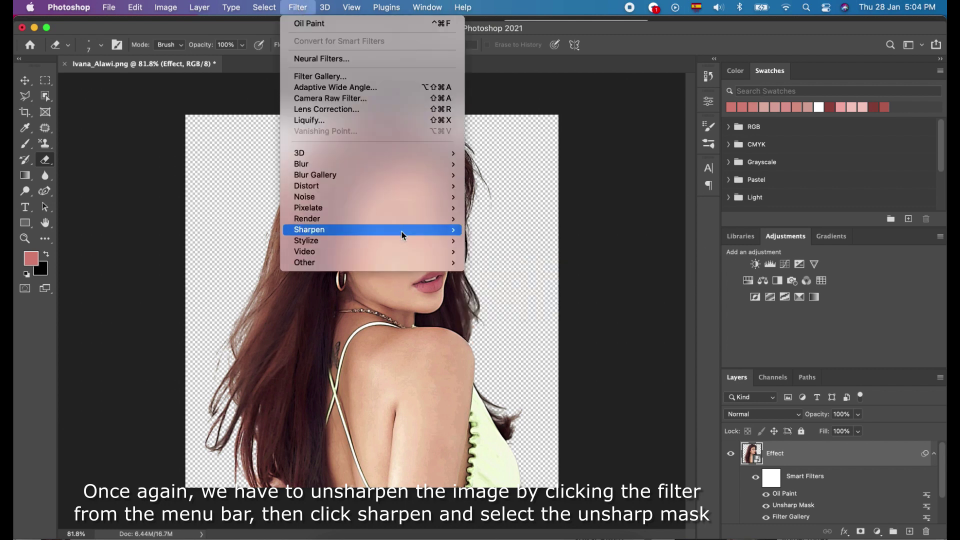
{"action": "mouse_move", "coordinate": [401, 231]}
{"action": "left_click", "coordinate": [523, 284]}
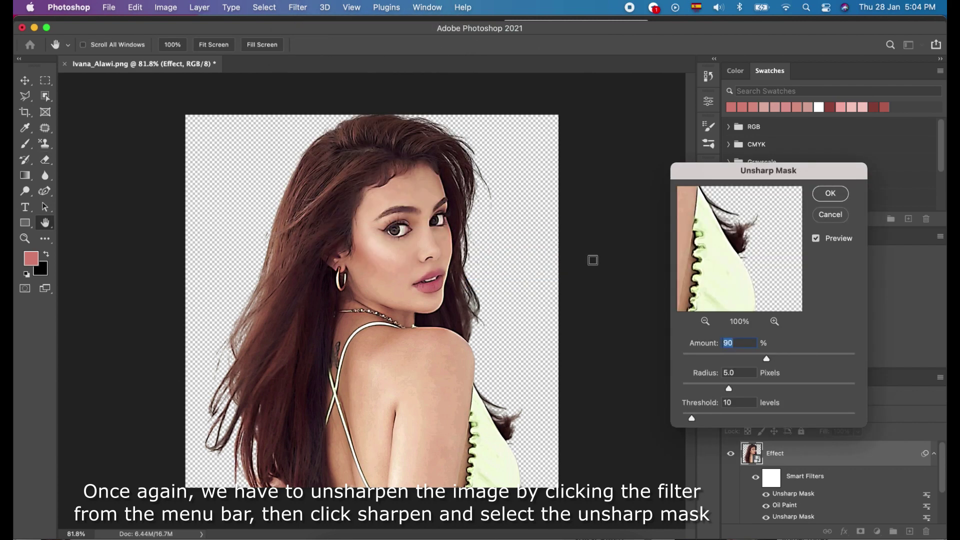
{"action": "type", "text": "60"}
{"action": "key", "text": "Tab"}
{"action": "type", "text": "3"}
{"action": "key", "text": "Tab"}
{"action": "double_click", "coordinate": [746, 373]}
{"action": "type", "text": "5"}
{"action": "key", "text": "Tab"}
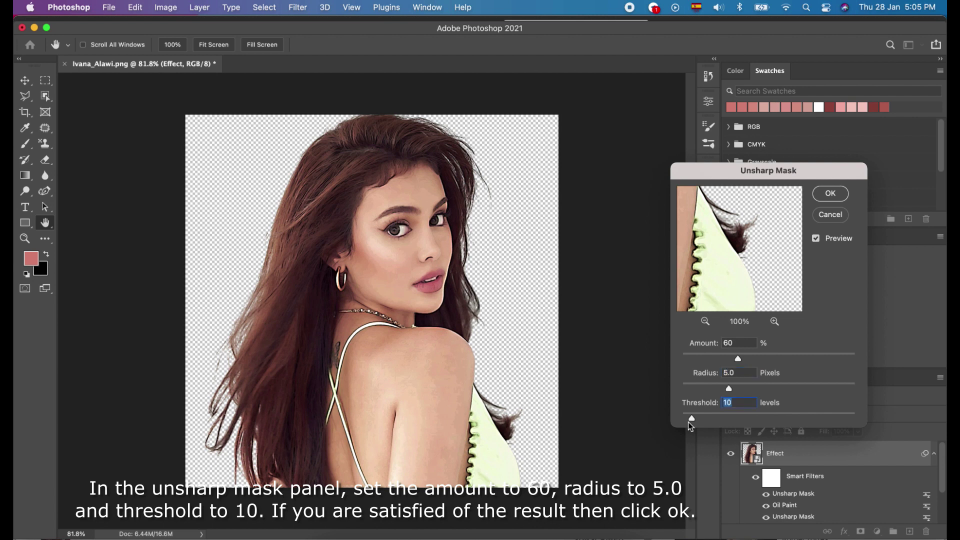
{"action": "left_click", "coordinate": [831, 194]}
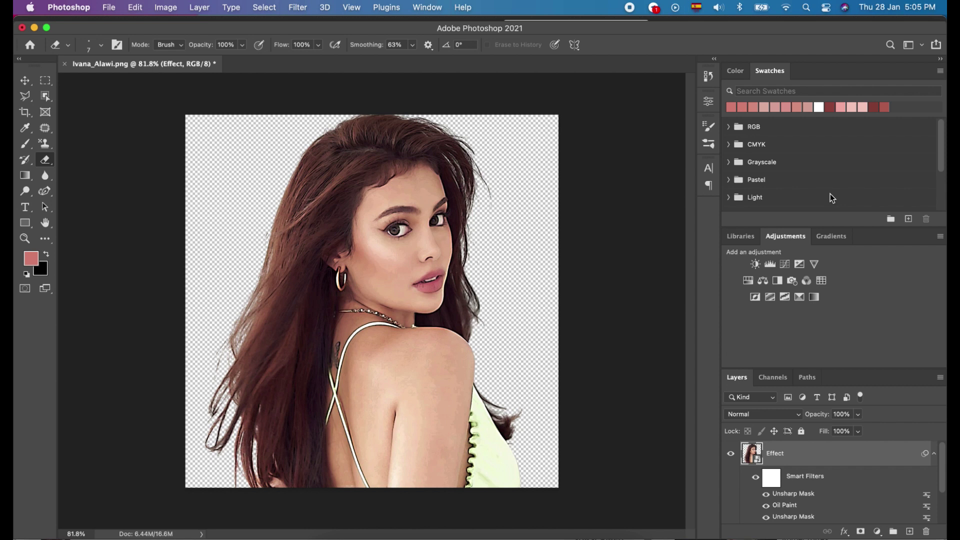
Duplicate the Before layer under the name Outlines and place the duplicate above the Effect layer
{"action": "left_click", "coordinate": [933, 453]}
{"action": "left_click", "coordinate": [802, 482]}
{"action": "right_click", "coordinate": [803, 484]}
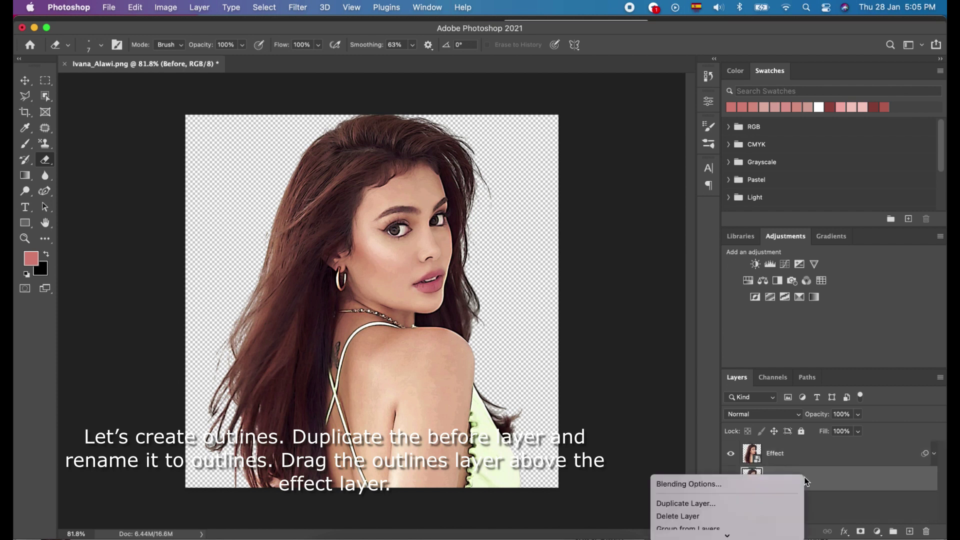
{"action": "left_click", "coordinate": [728, 453]}
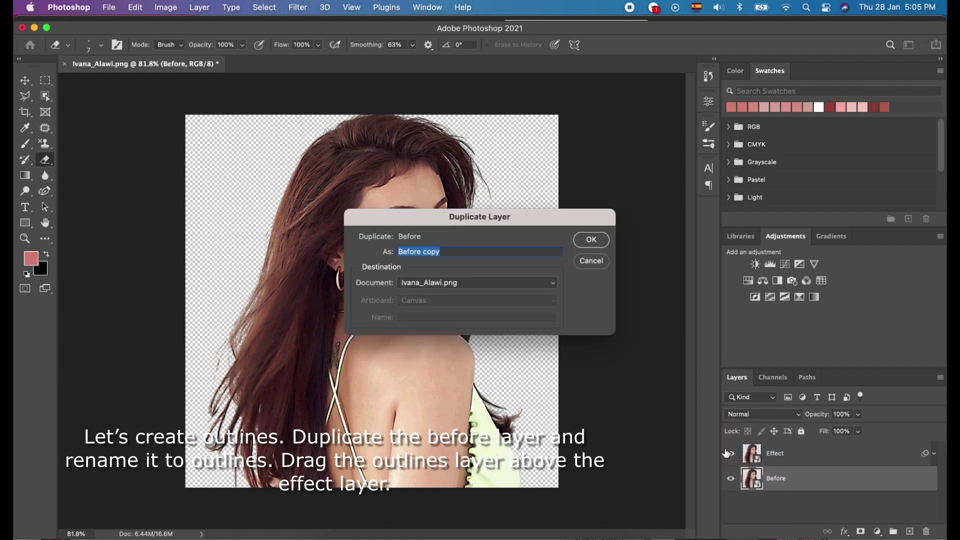
{"action": "type", "text": "Ou"}
{"action": "key", "text": "BackSpace"}
{"action": "type", "text": "utlines"}
{"action": "key", "text": "Return"}
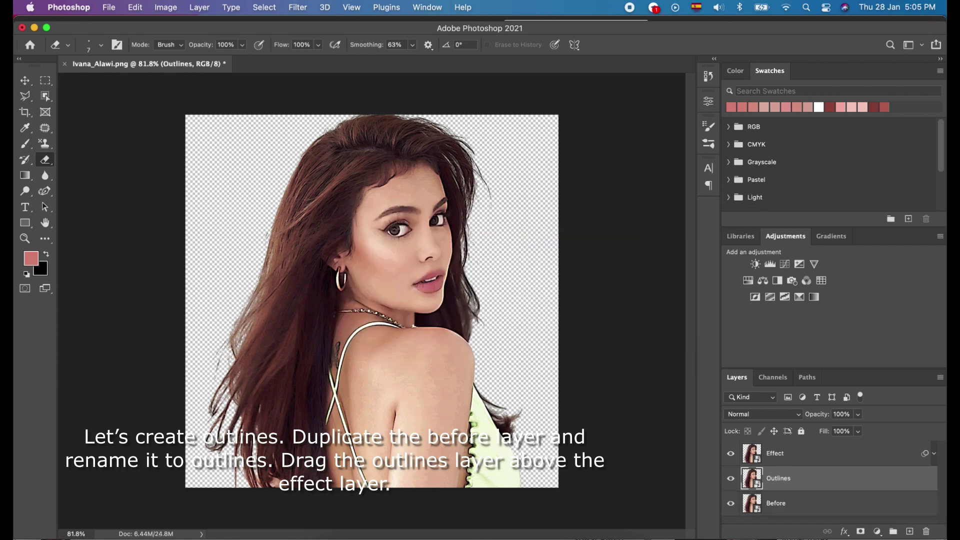
{"action": "left_click_drag", "start_coordinate": [840, 484], "coordinate": [834, 450]}
Apply the Effect layer's Liquify smart filter to the Outlines layer and collapse the Effect layer's filter list
{"action": "left_click", "coordinate": [934, 478]}
{"action": "scroll", "coordinate": [869, 483], "scroll_direction": "down", "scroll_amount": 3}
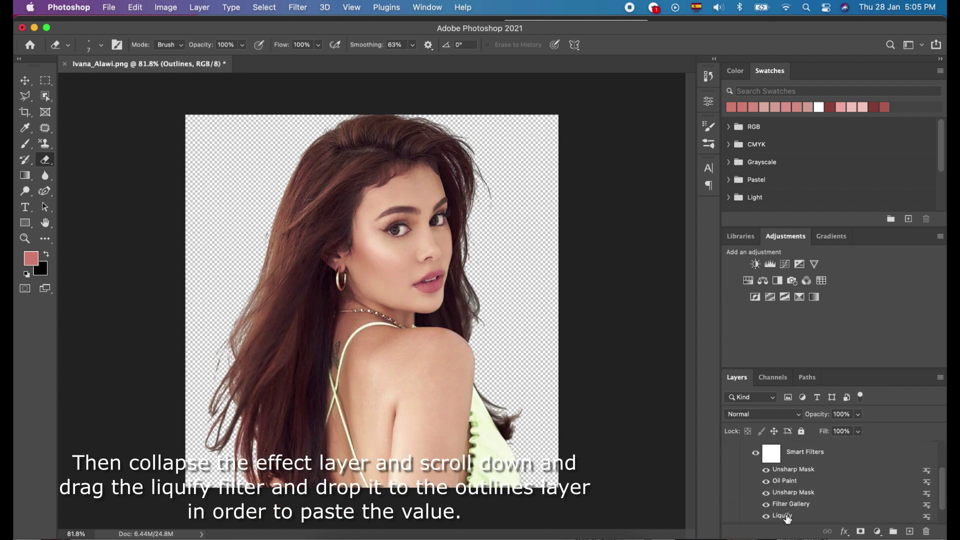
{"action": "mouse_move", "coordinate": [786, 518]}
{"action": "left_mouse_down"}
{"action": "mouse_move", "coordinate": [784, 452]}
{"action": "mouse_move", "coordinate": [767, 453]}
{"action": "mouse_move", "coordinate": [787, 460]}
{"action": "left_mouse_up"}
{"action": "scroll", "coordinate": [934, 474], "scroll_direction": "down", "scroll_amount": 2}
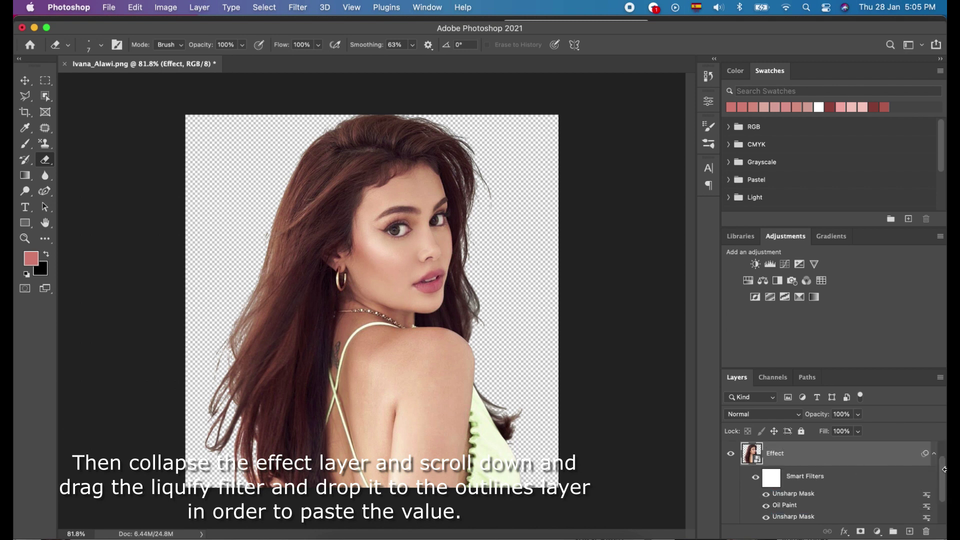
{"action": "scroll", "coordinate": [937, 465], "scroll_direction": "up", "scroll_amount": 1}
{"action": "left_click", "coordinate": [934, 478]}
{"action": "left_click", "coordinate": [934, 455]}
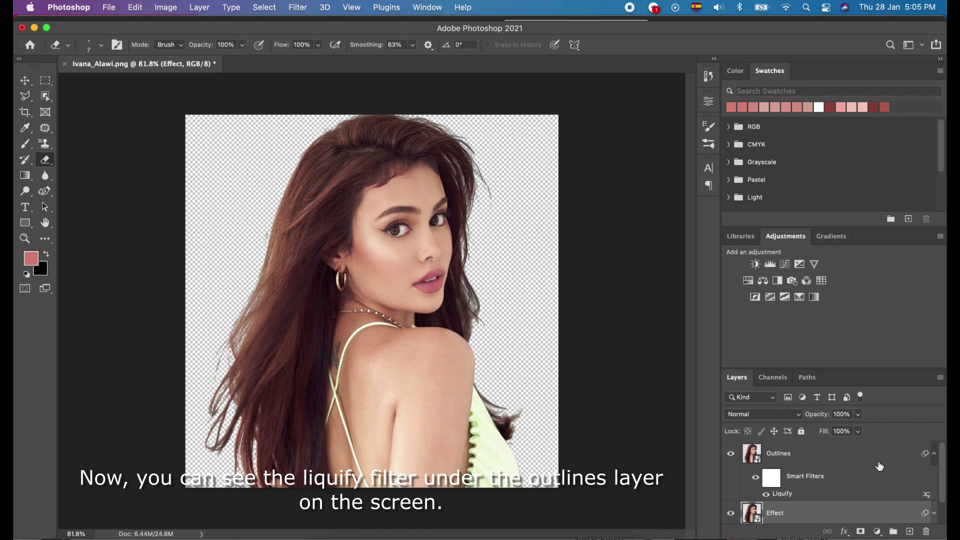
Apply the Poster Edges filter to the Outlines layer with edge thickness 0, edge intensity 4 and posterization 6
{"action": "left_click", "coordinate": [781, 452]}
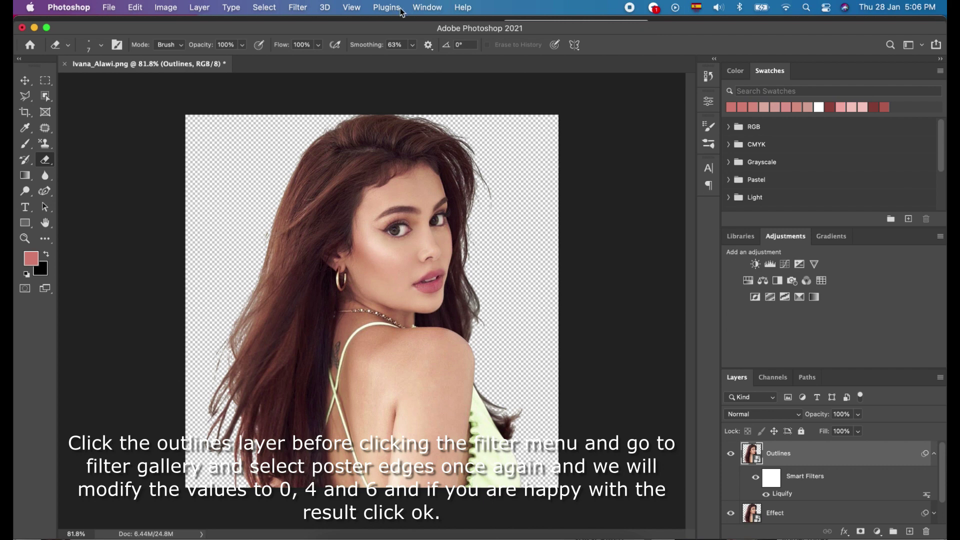
{"action": "left_click", "coordinate": [304, 9]}
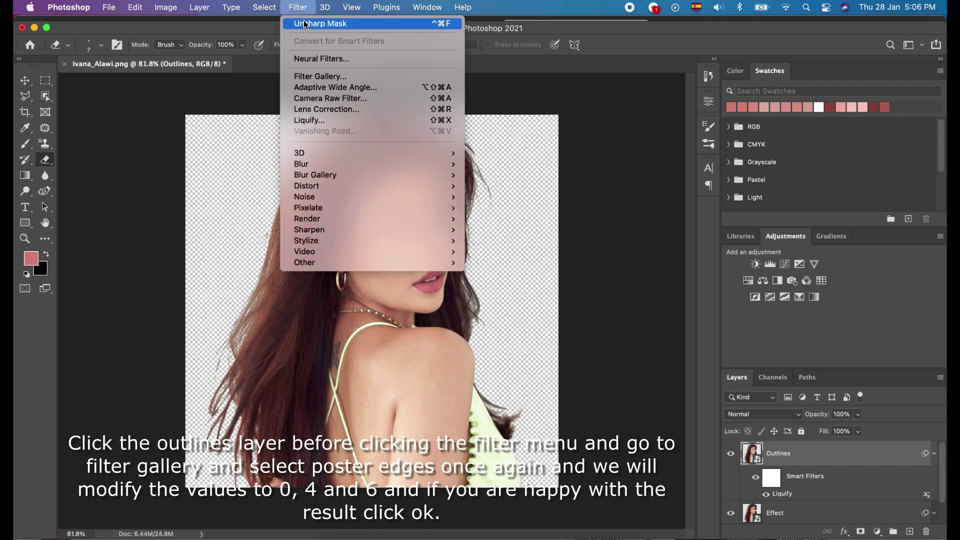
{"action": "left_click", "coordinate": [383, 77]}
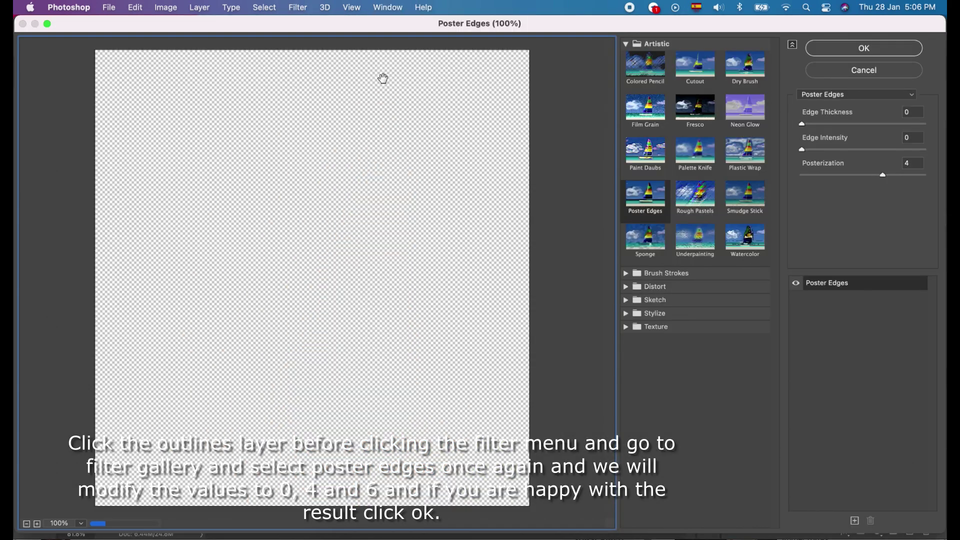
{"action": "type", "text": "6"}
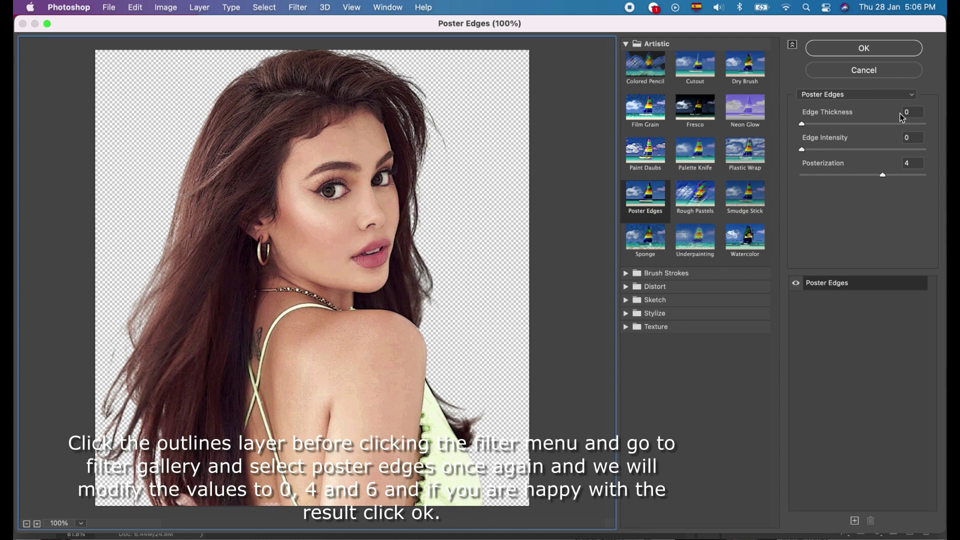
{"action": "key", "text": "shift+Tab"}
{"action": "type", "text": "3"}
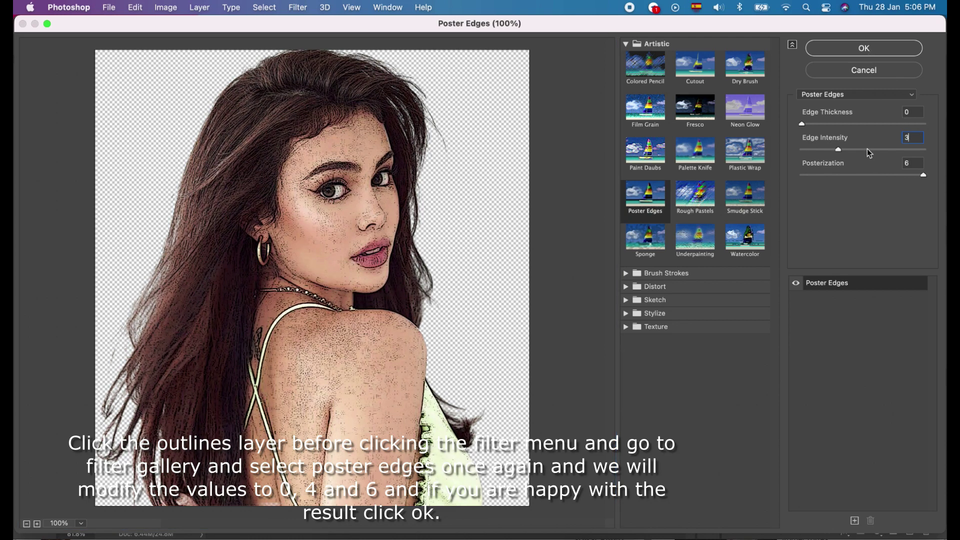
{"action": "left_click_drag", "start_coordinate": [838, 149], "coordinate": [851, 150]}
{"action": "left_click", "coordinate": [884, 50]}
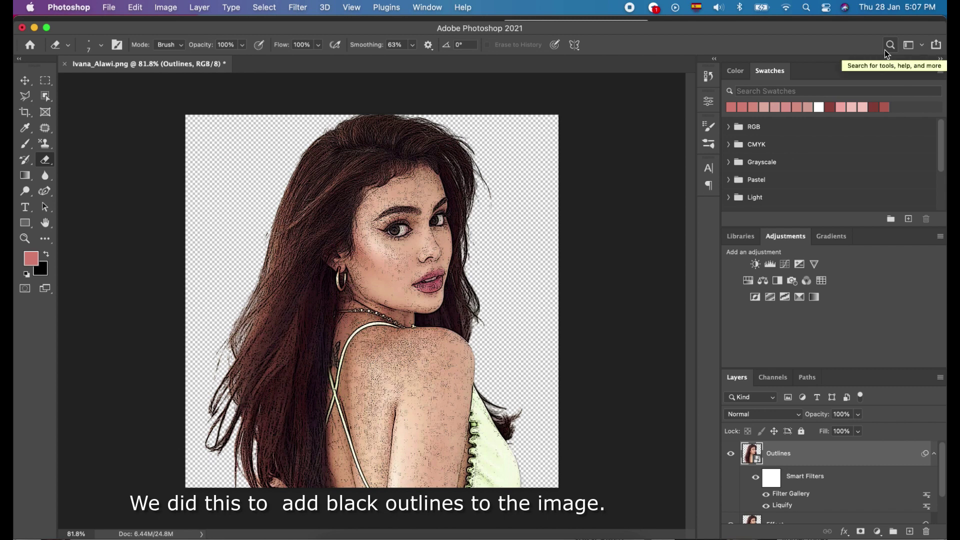
Open the Oil Paint filter on the Outlines layer and raise the stylization to 3.0
{"action": "left_click", "coordinate": [298, 7]}
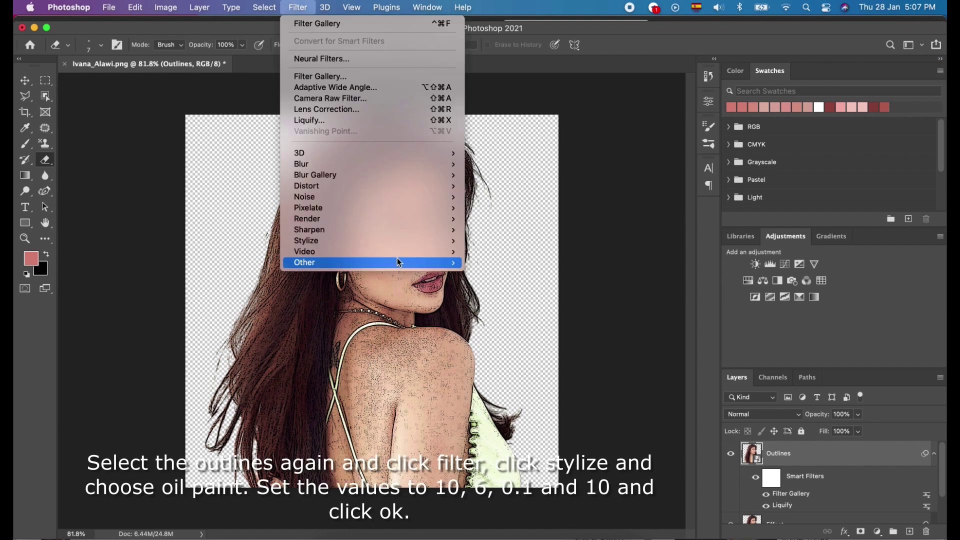
{"action": "mouse_move", "coordinate": [400, 240]}
{"action": "left_click", "coordinate": [495, 284]}
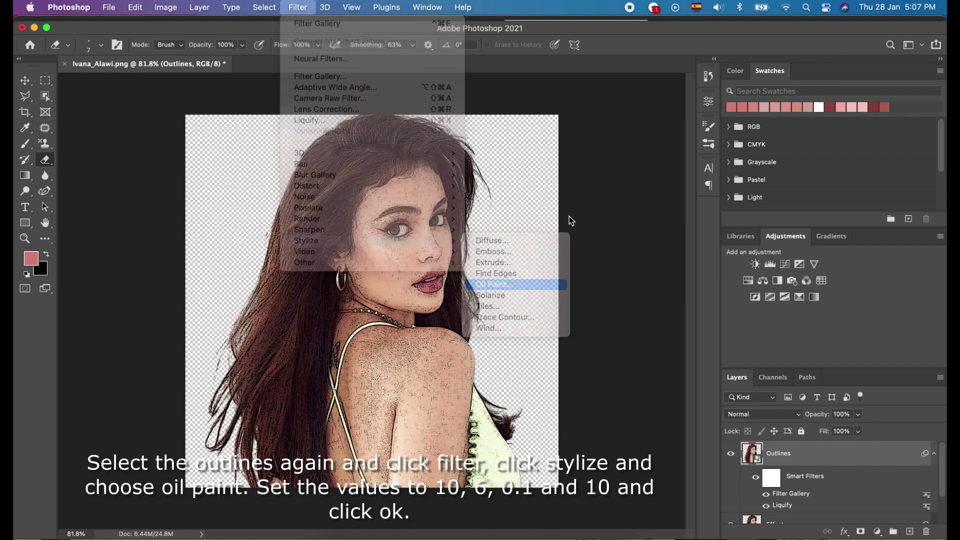
{"action": "left_click_drag", "start_coordinate": [632, 266], "coordinate": [660, 264]}
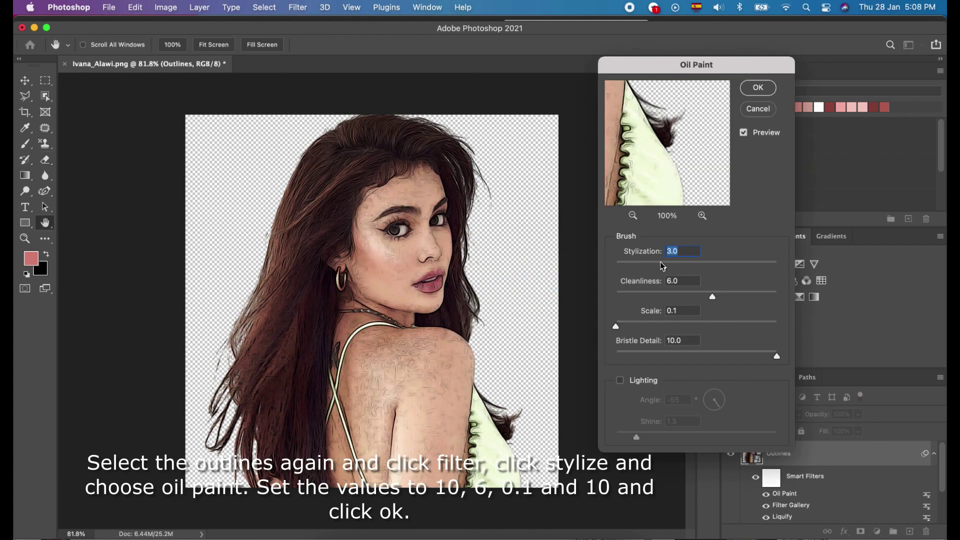